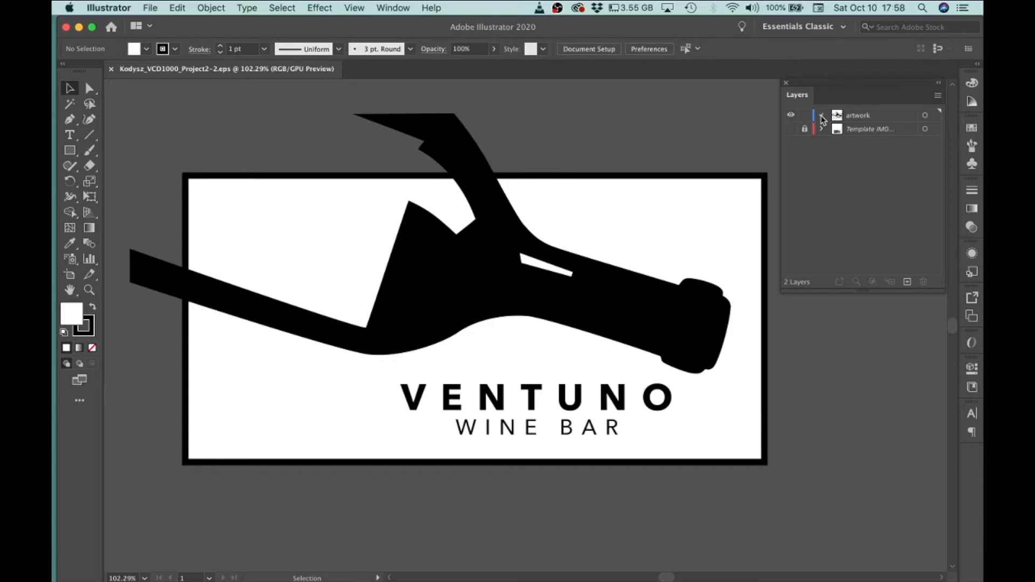
Expand the artwork layer, then hide and reshow its compound path to check which shape it is.
left_click(821, 116)
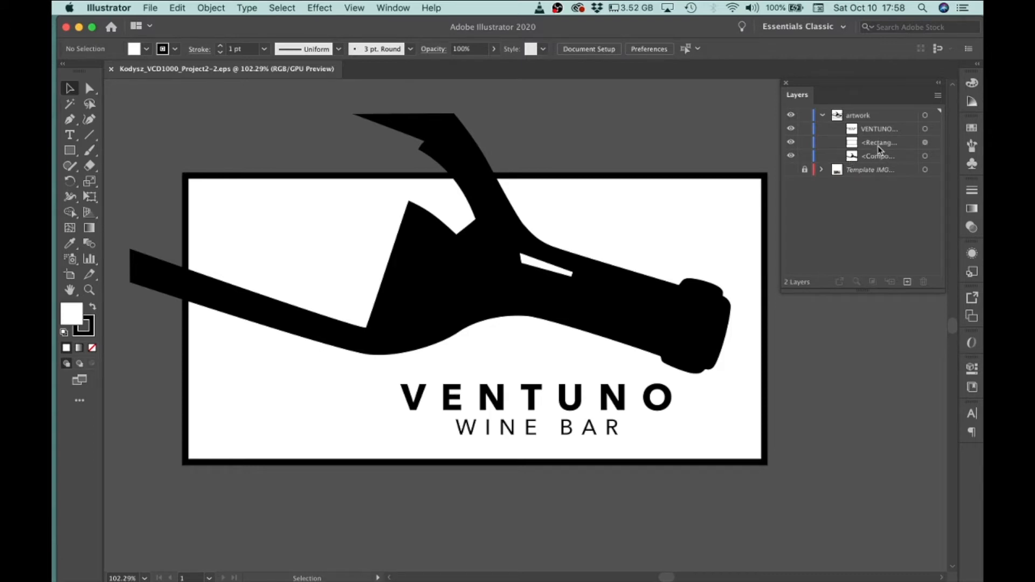
left_click(790, 156)
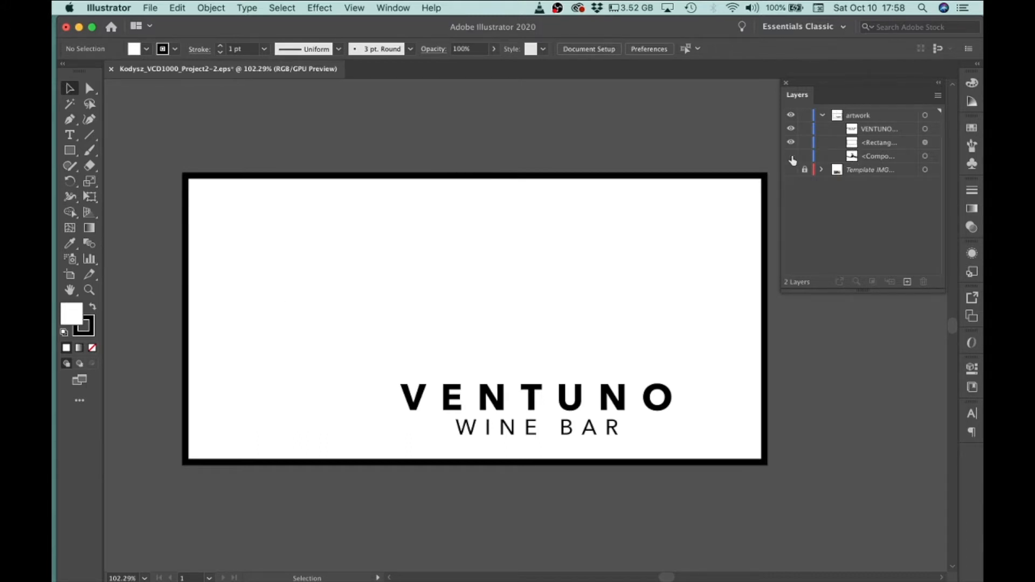
left_click(791, 157)
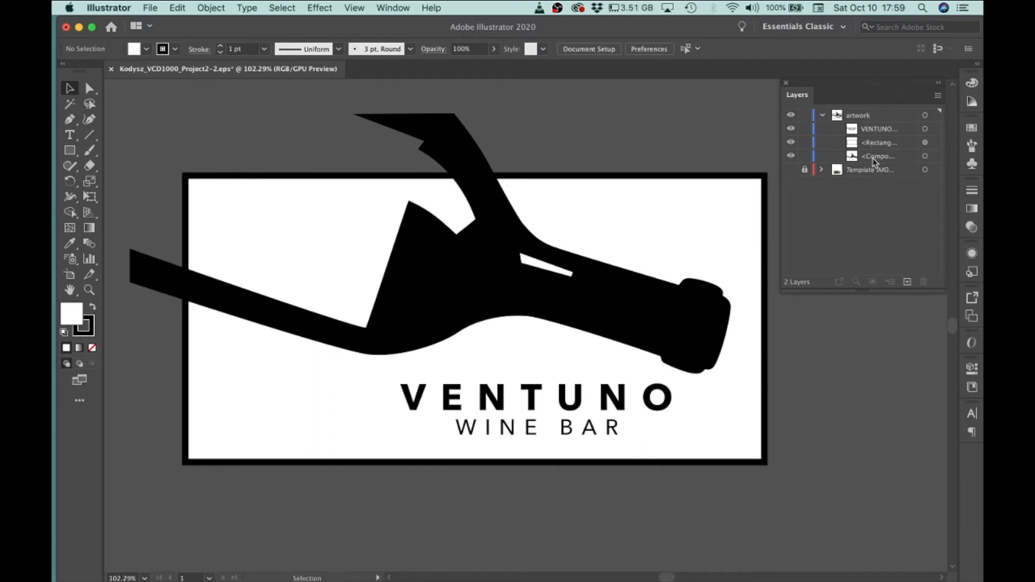
Rename the artwork layer's rectangle as Border and its compound path as Wine Bottle.
left_click_drag(780, 151, 748, 152)
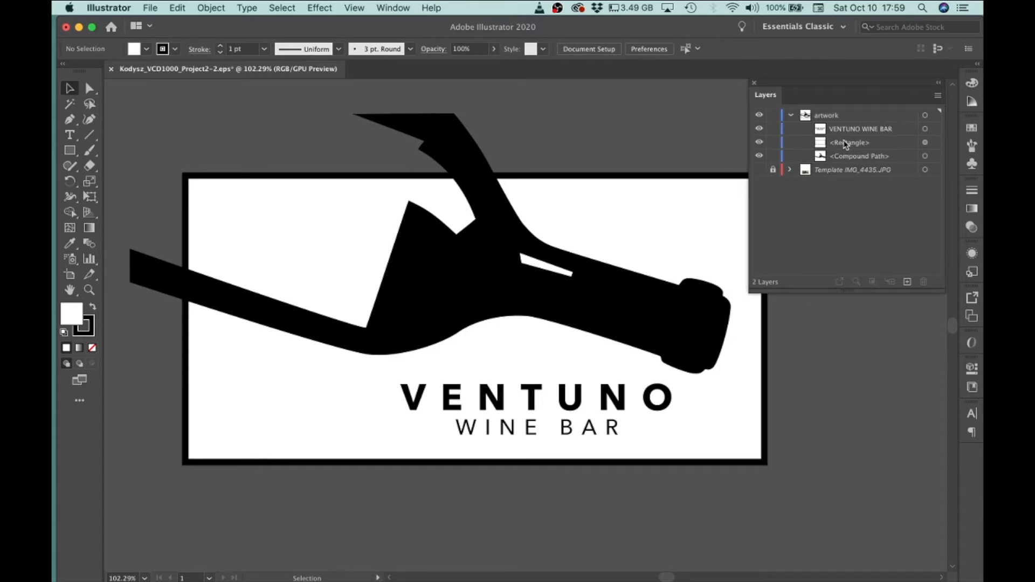
double_click(860, 143)
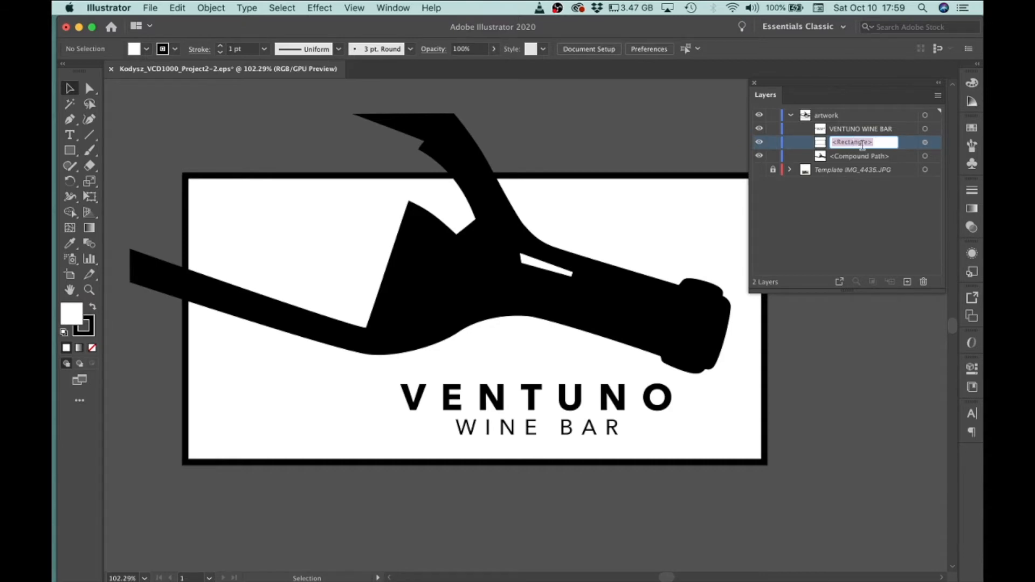
type("Border")
key("Return")
double_click(884, 157)
type("Wine Bottle")
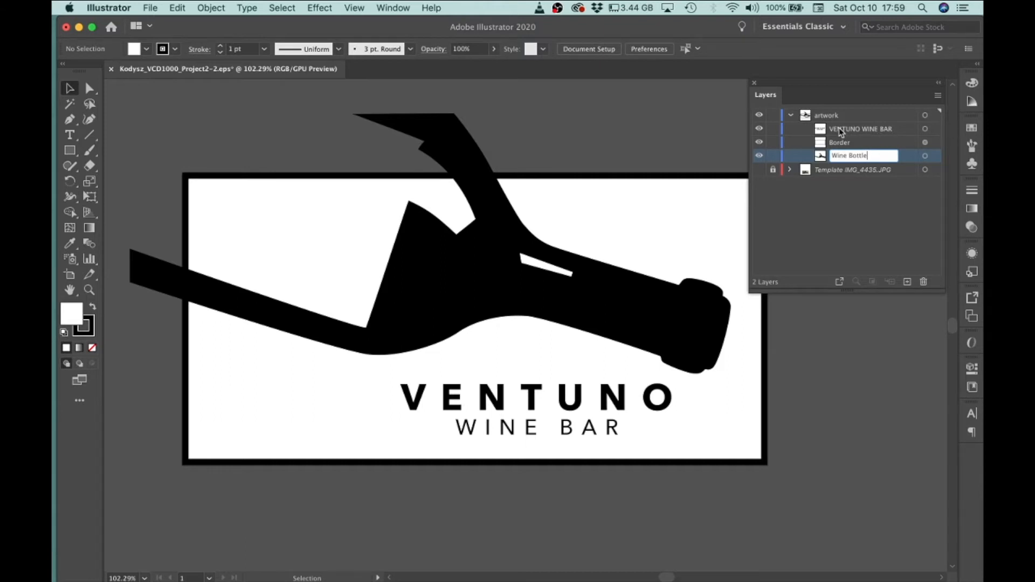
Rename the VENTUNO WINE BAR text object in the artwork layer as Company Name.
double_click(868, 130)
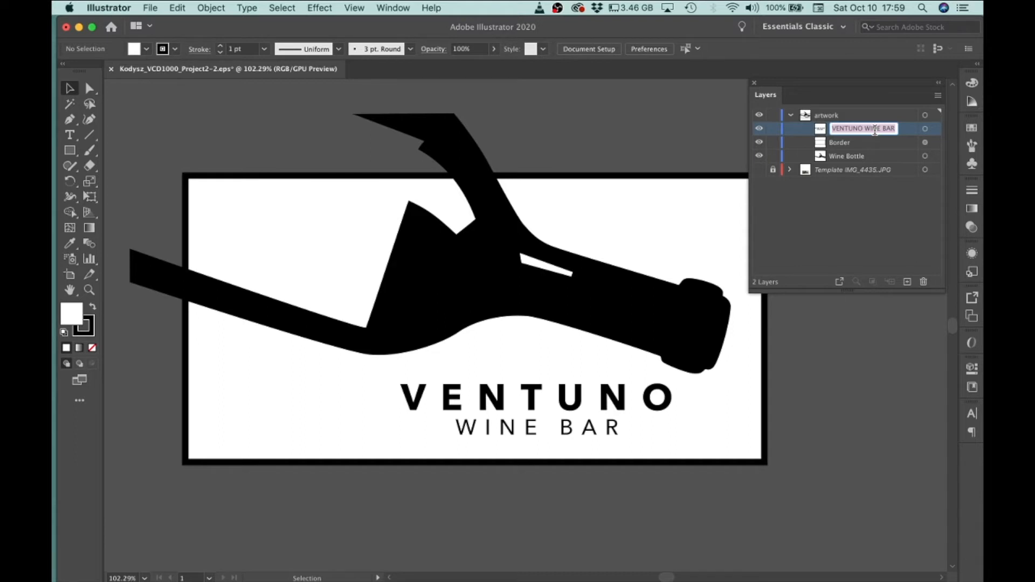
type("Type")
key("BackSpace")
key("BackSpace")
key("BackSpace")
type("Copma")
key("BackSpace")
key("BackSpace")
key("BackSpace")
type("mpany Name")
key("Return")
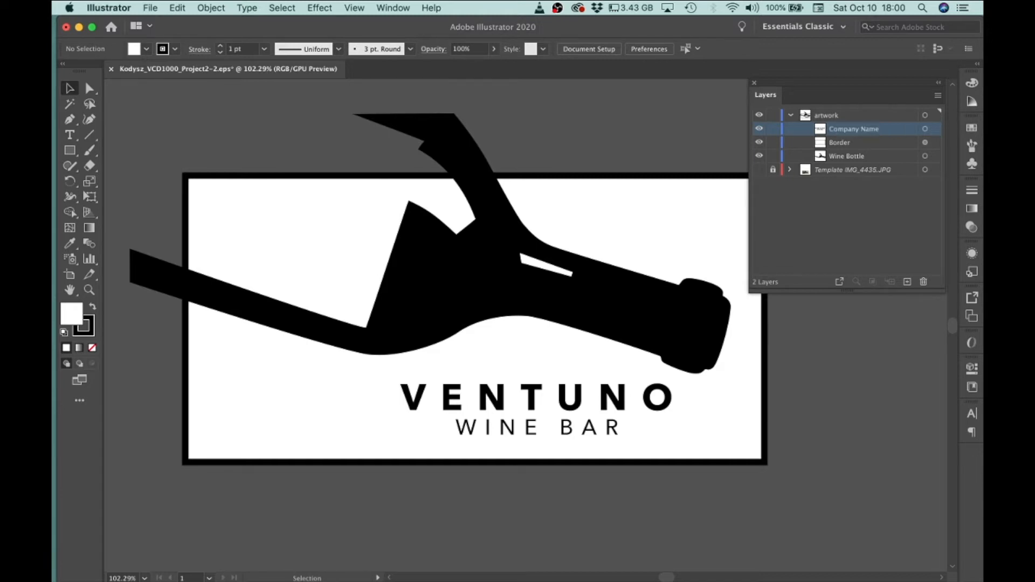
left_click(871, 241)
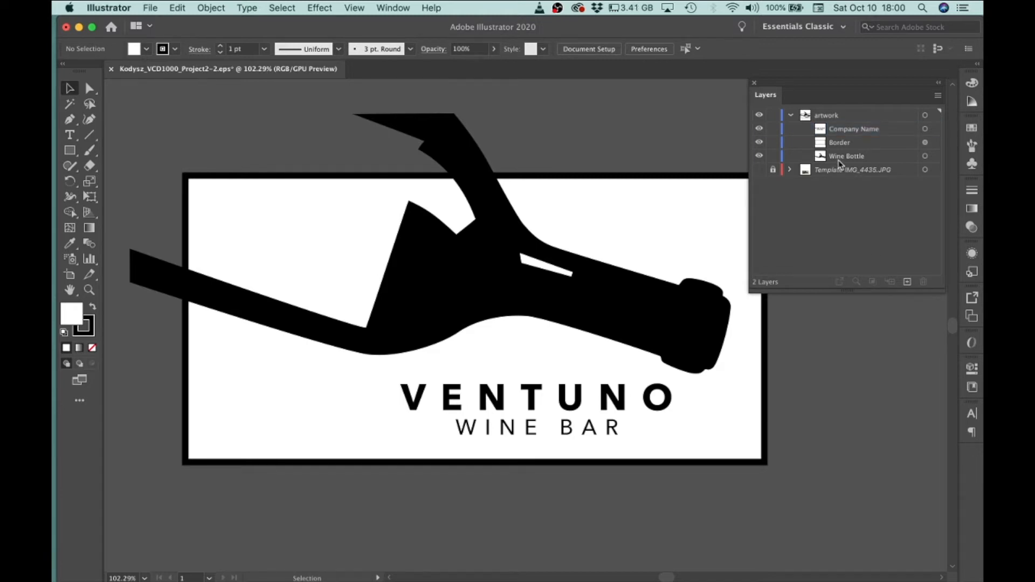
Reorder the artwork layer so Wine Bottle sits above Border and below Company Name.
left_click(838, 159)
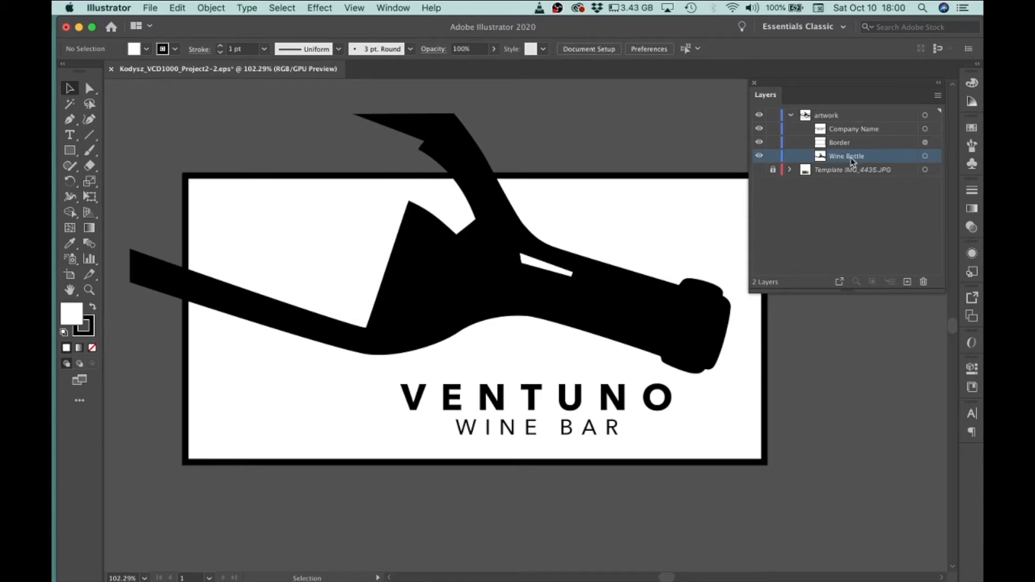
left_click_drag(853, 160, 851, 137)
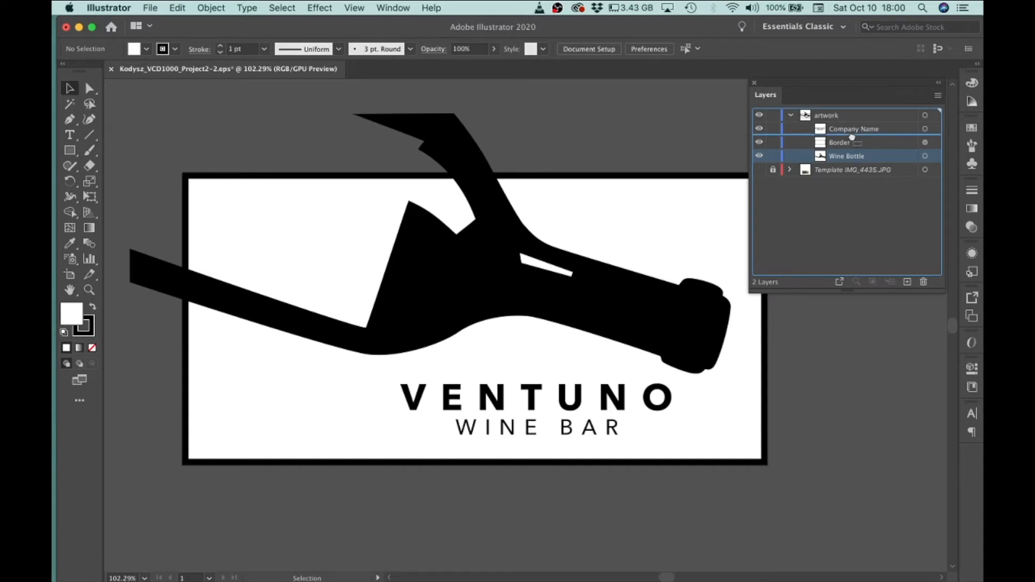
left_click_drag(851, 138, 858, 137)
left_click_drag(856, 138, 849, 136)
left_click_drag(849, 137, 849, 138)
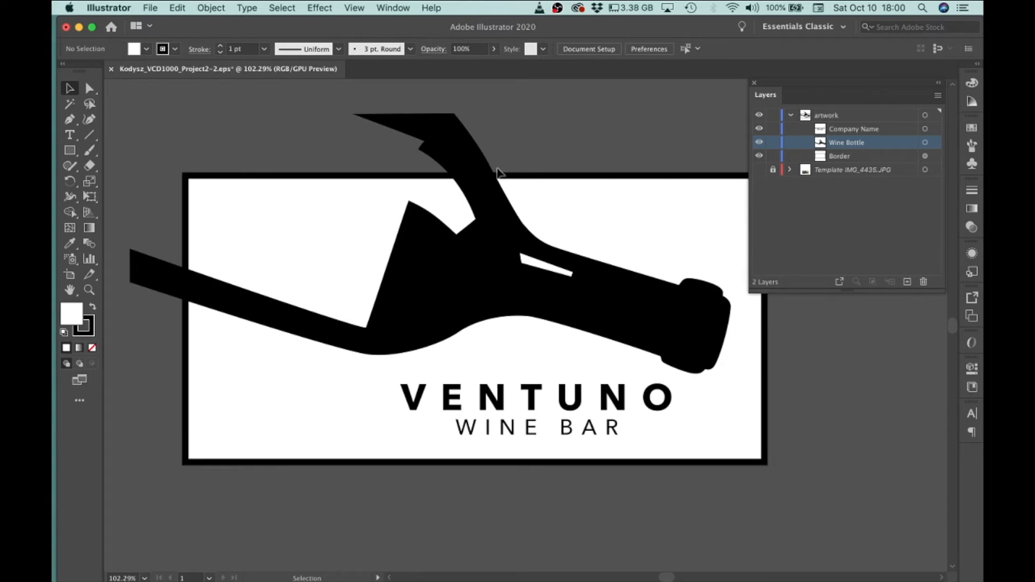
Detach the Character panel from the dock and close it, and collapse the Paragraph panel.
left_click(398, 8)
left_click(398, 8)
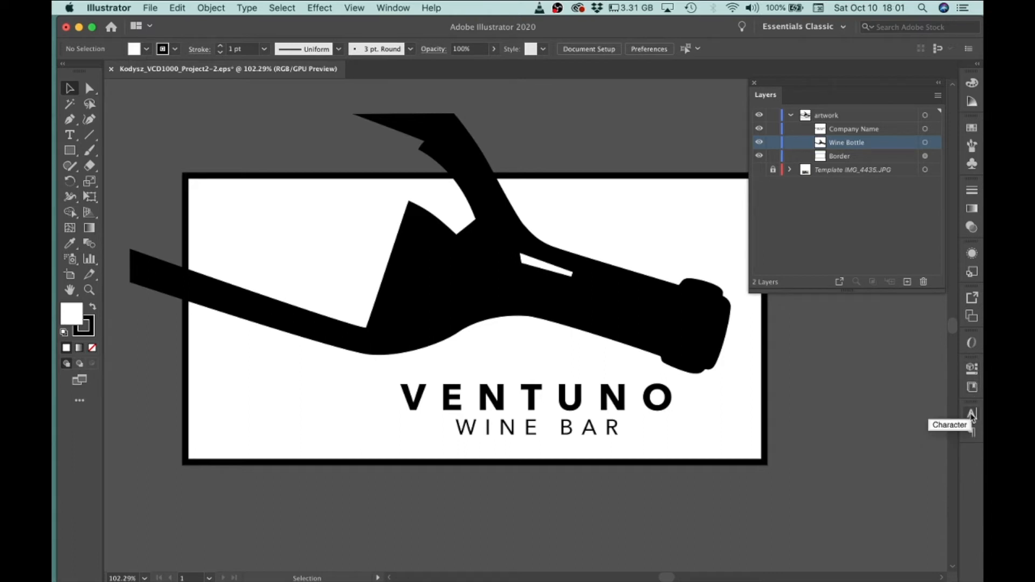
left_click(973, 413)
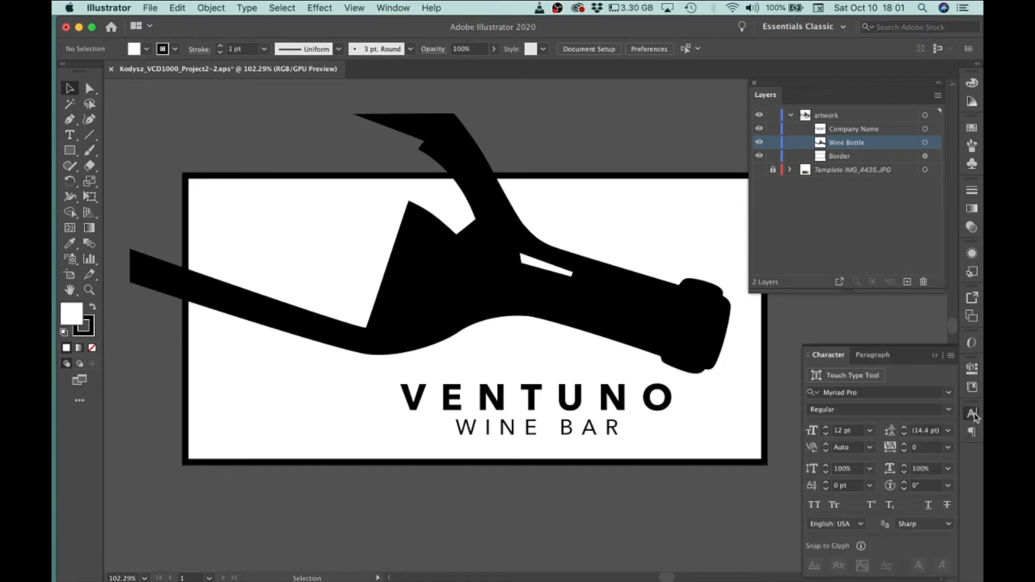
left_click_drag(825, 356, 694, 261)
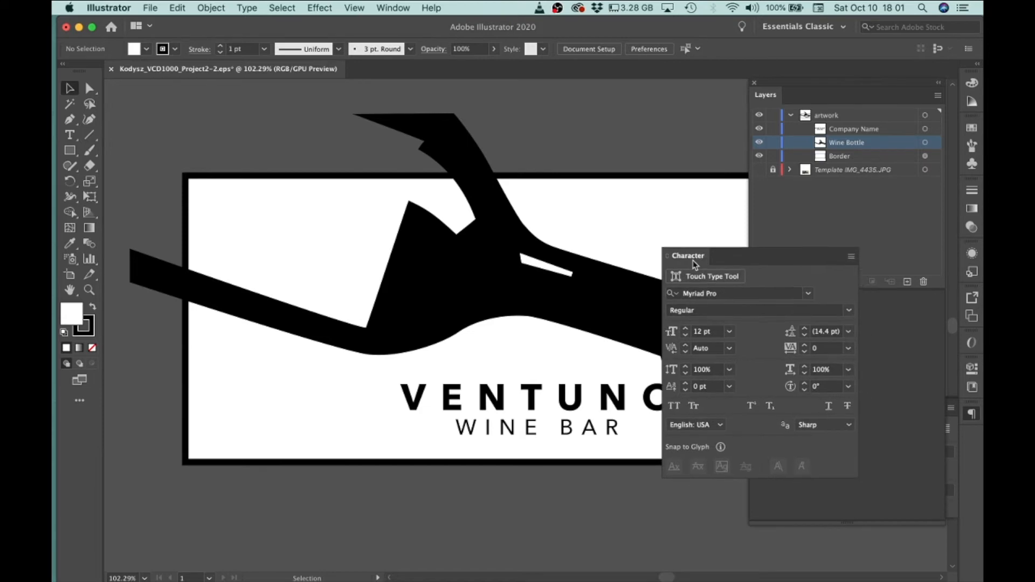
left_click(667, 246)
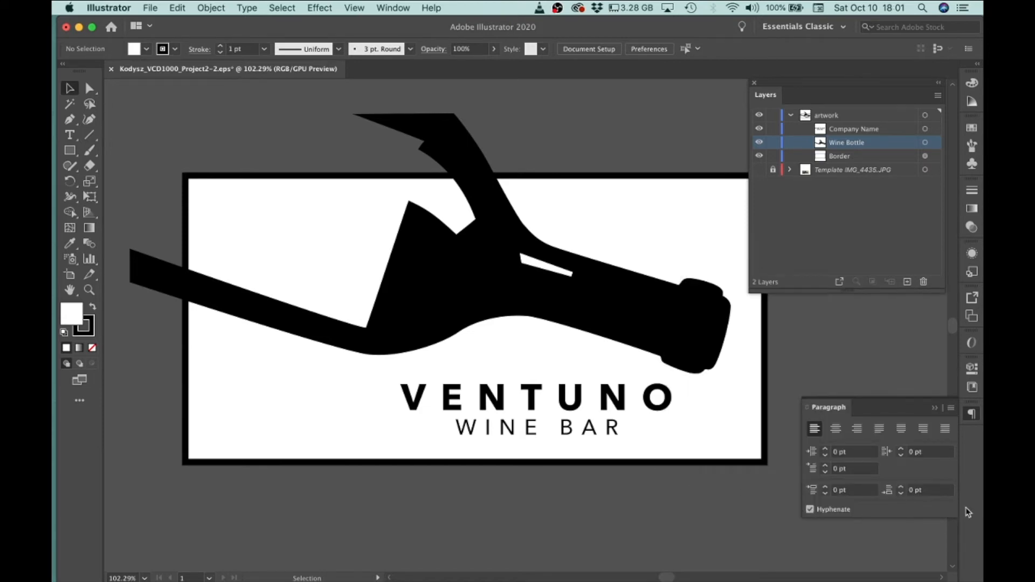
left_click(970, 416)
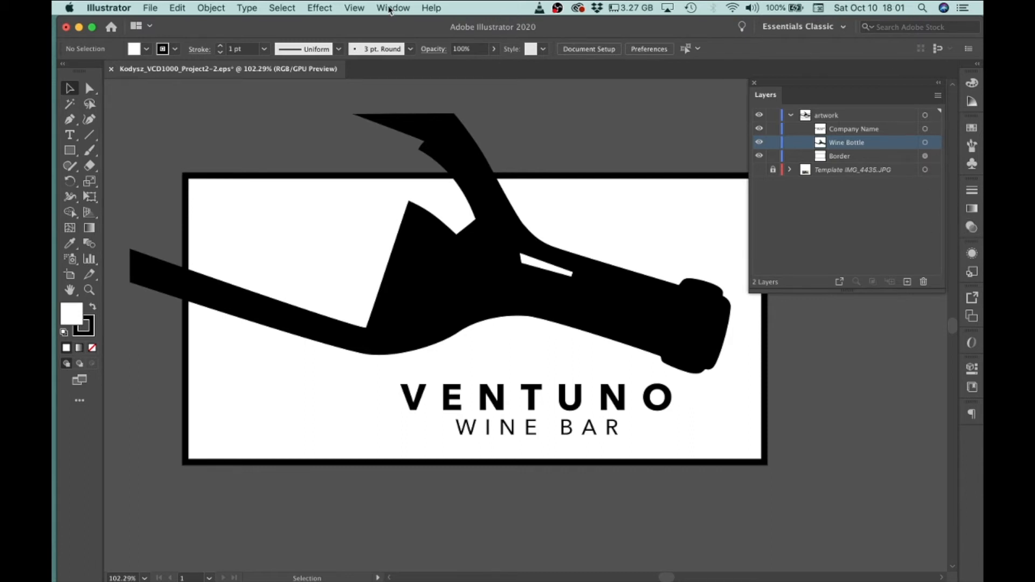
Show the Character panel and dock it as an icon below the Paragraph panel.
left_click(390, 9)
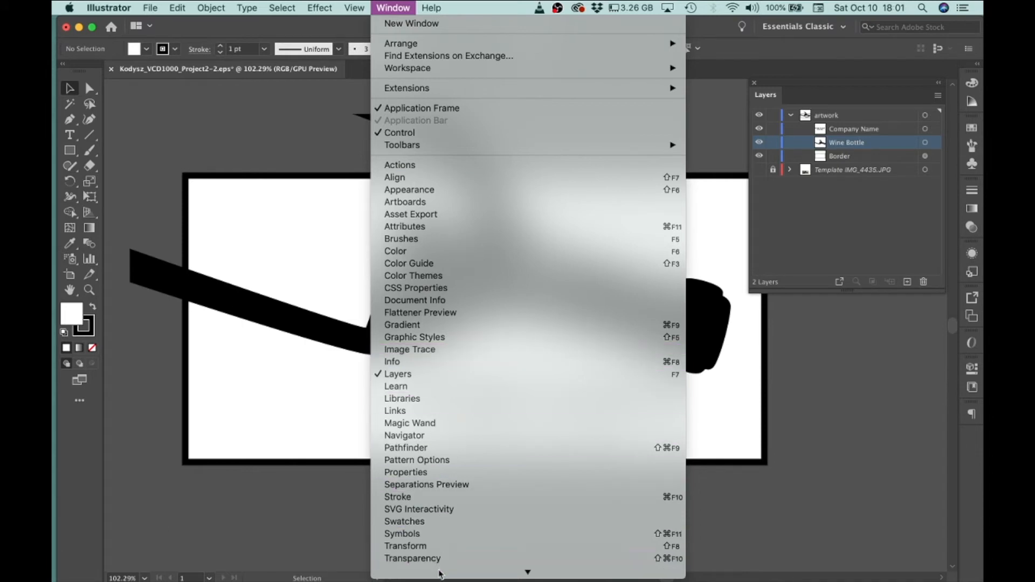
mouse_move(441, 573)
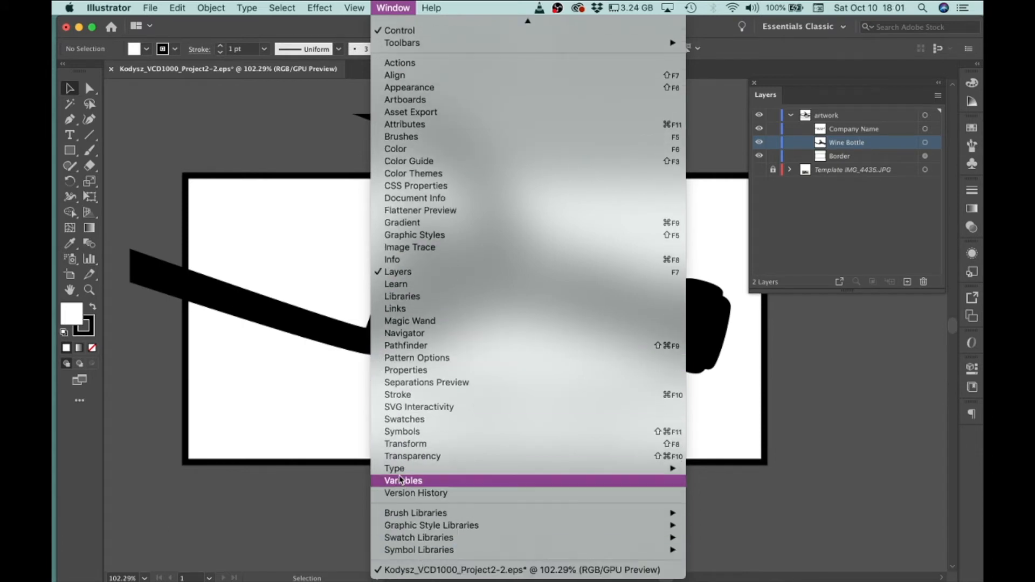
mouse_move(396, 473)
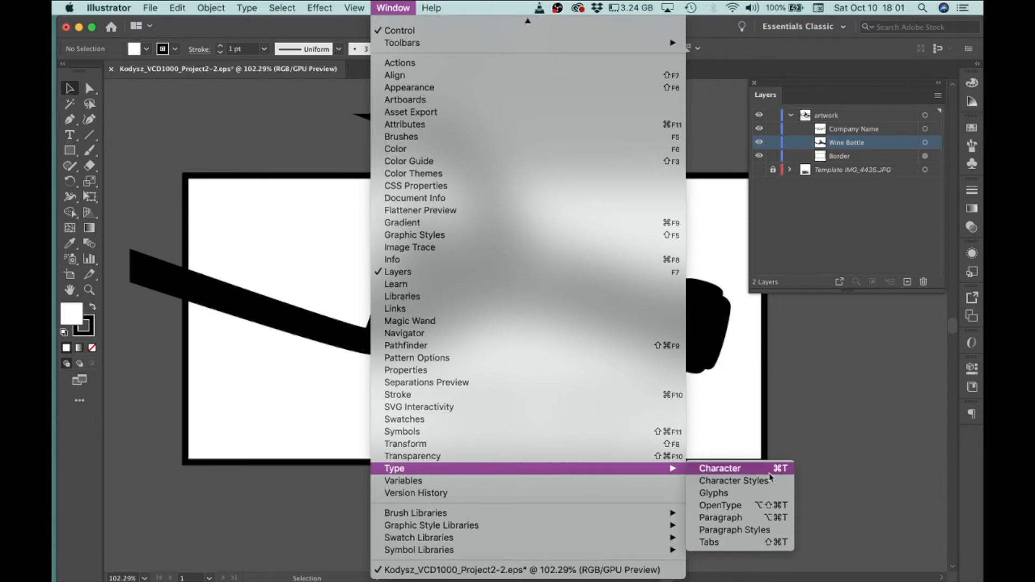
left_click(743, 473)
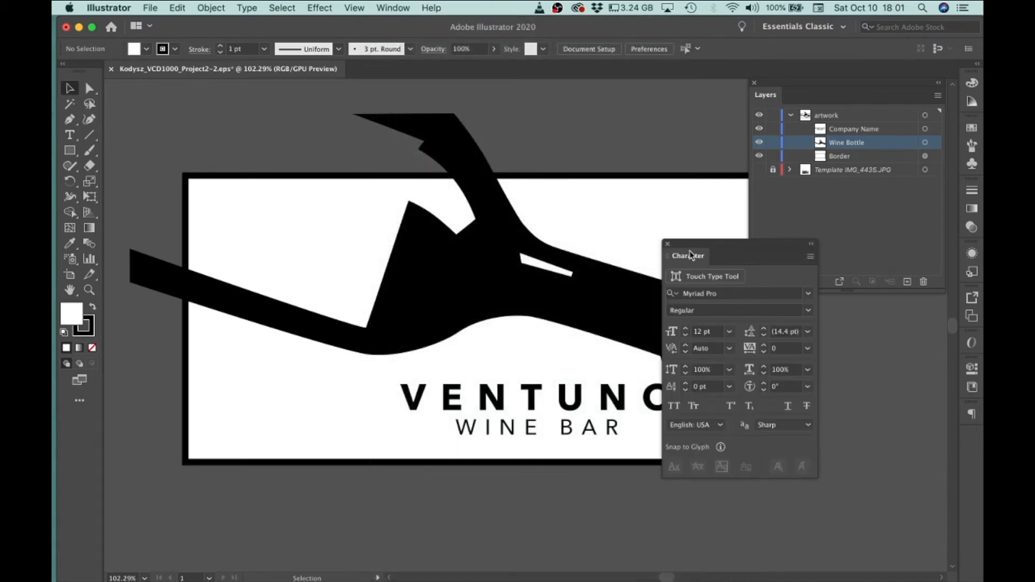
left_click_drag(691, 255, 974, 442)
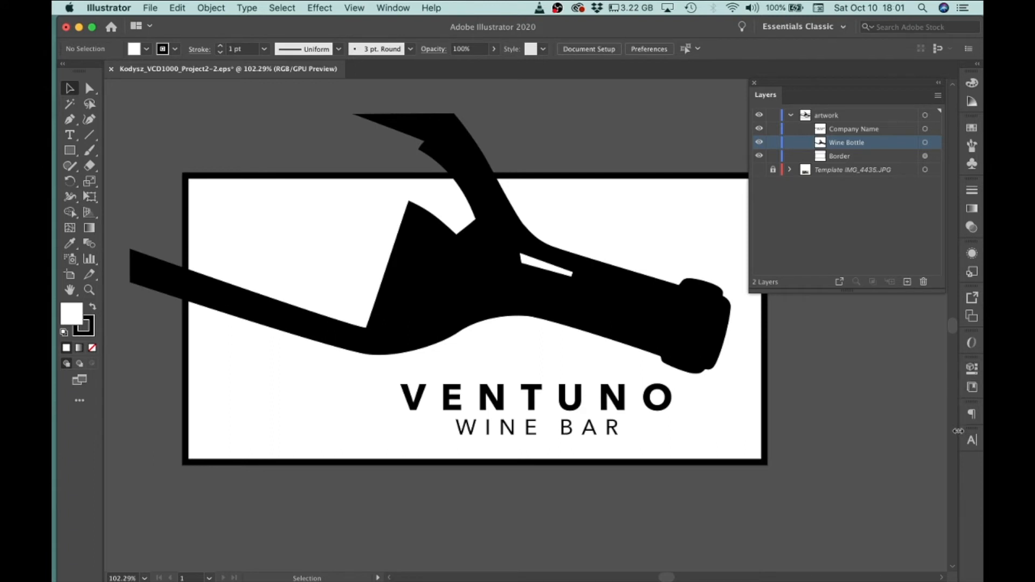
Show the Pathfinder panel and float it beside the layer list.
left_click(390, 8)
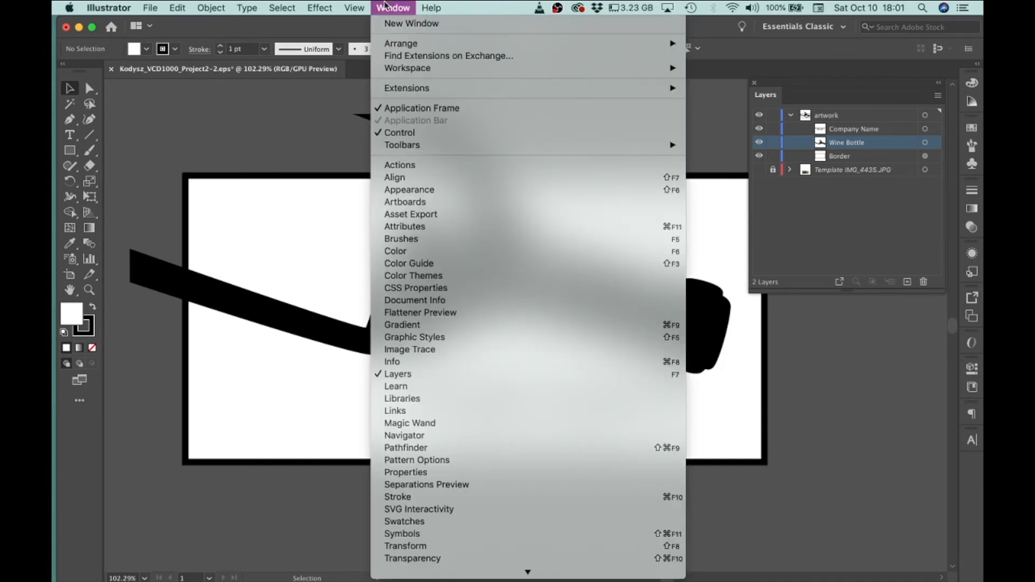
left_click(412, 452)
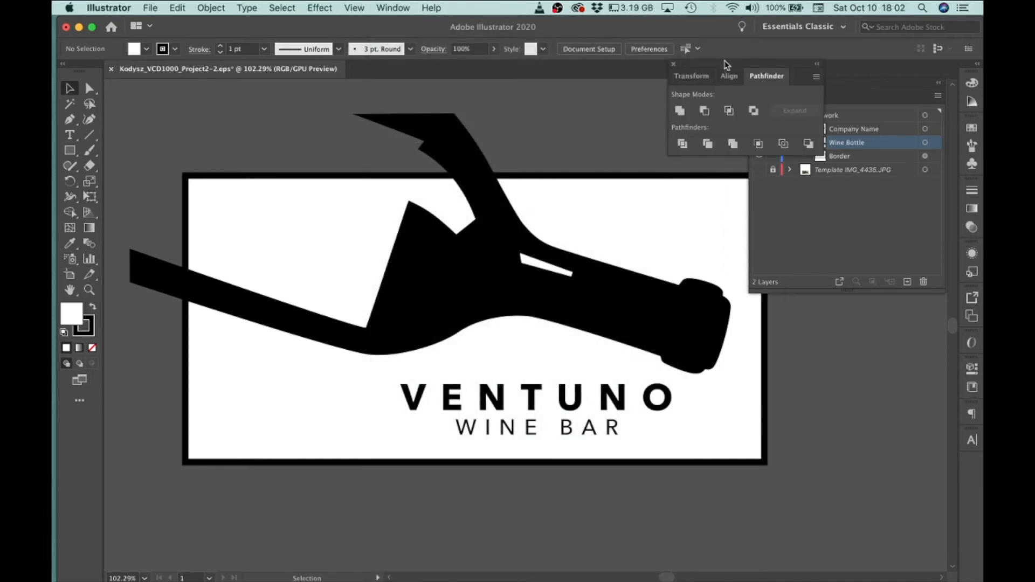
left_click_drag(722, 66, 709, 92)
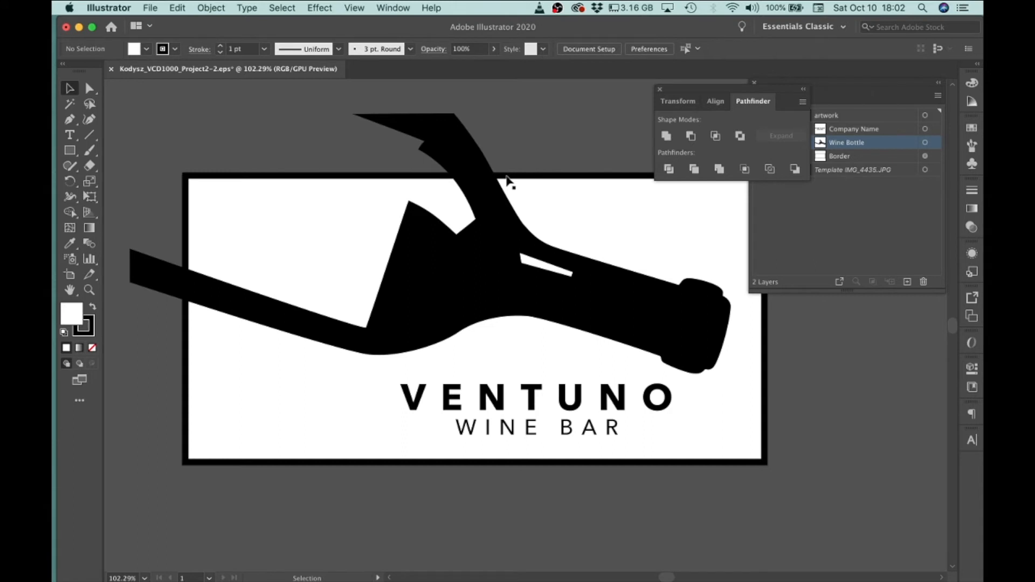
Apply Expand Appearance to the border rectangle to turn its stroke into a filled shape.
left_click(561, 181)
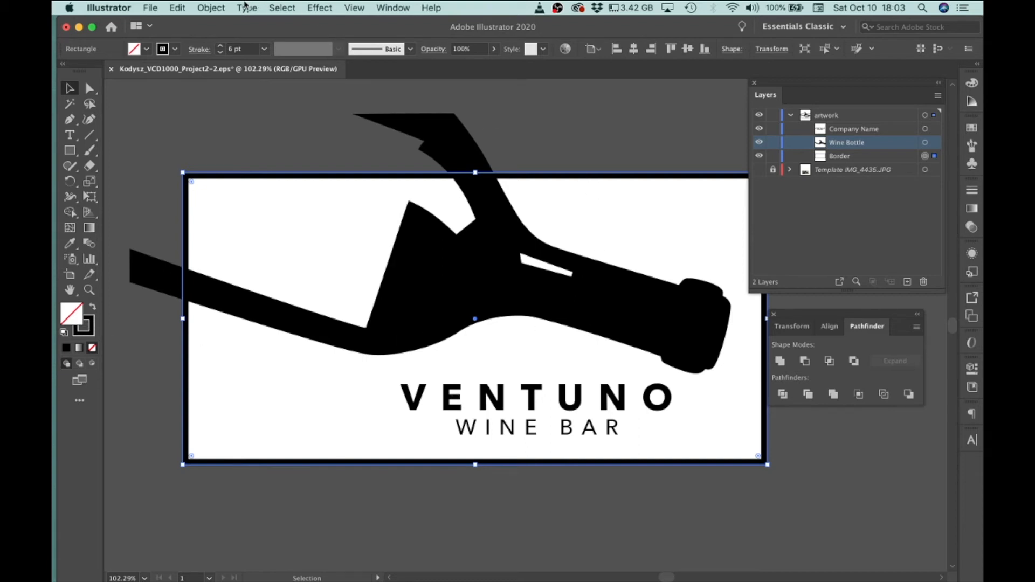
left_click(217, 6)
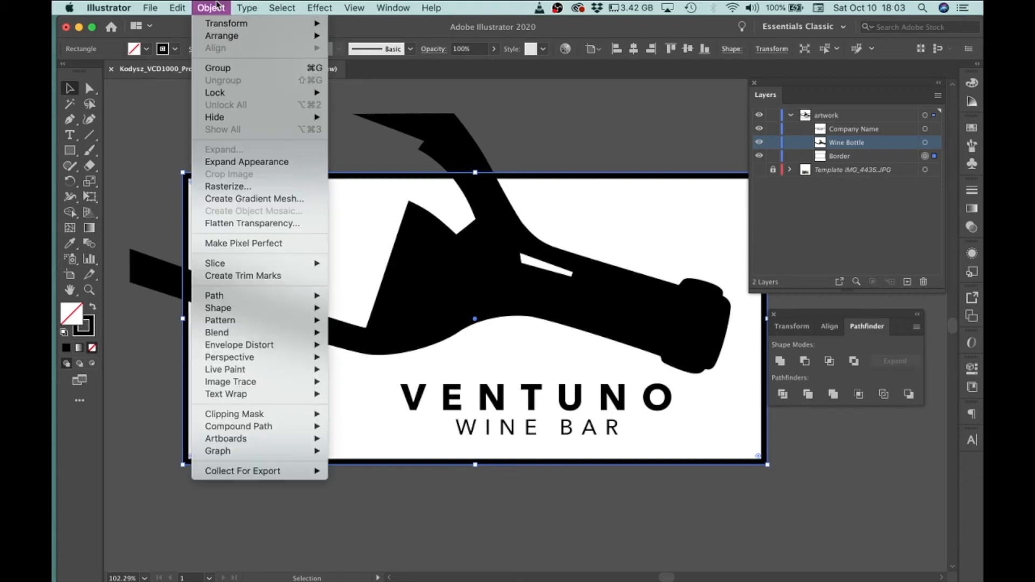
left_click(233, 162)
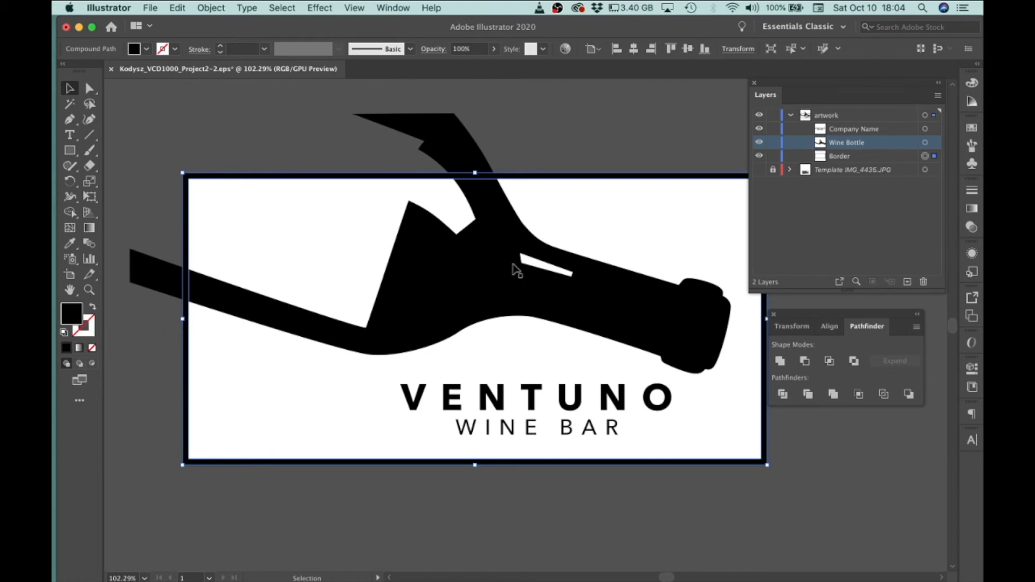
Copy the wine bottle shape and paste the duplicate in front at the same position.
left_click_drag(815, 319, 856, 351)
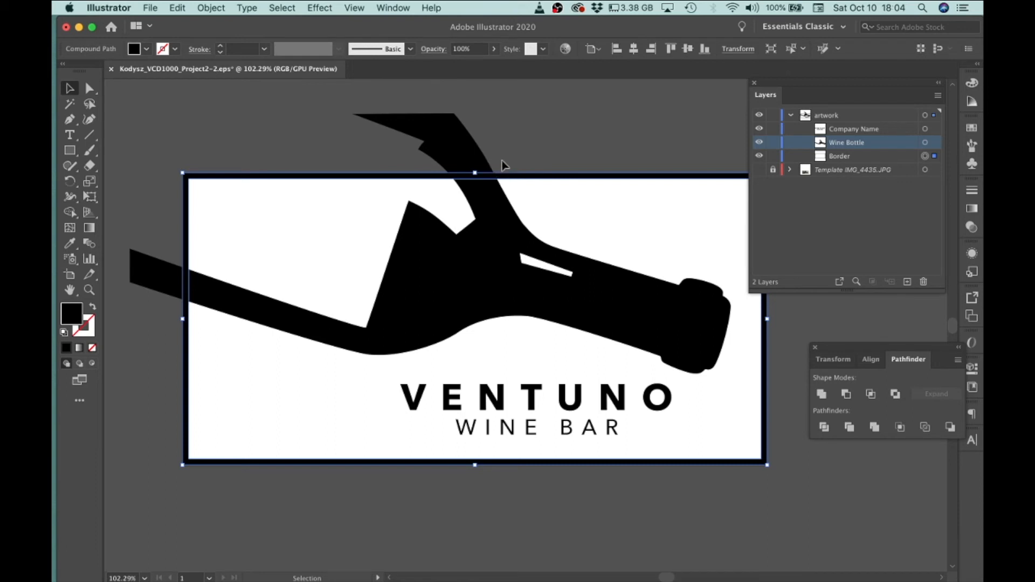
left_click(503, 214)
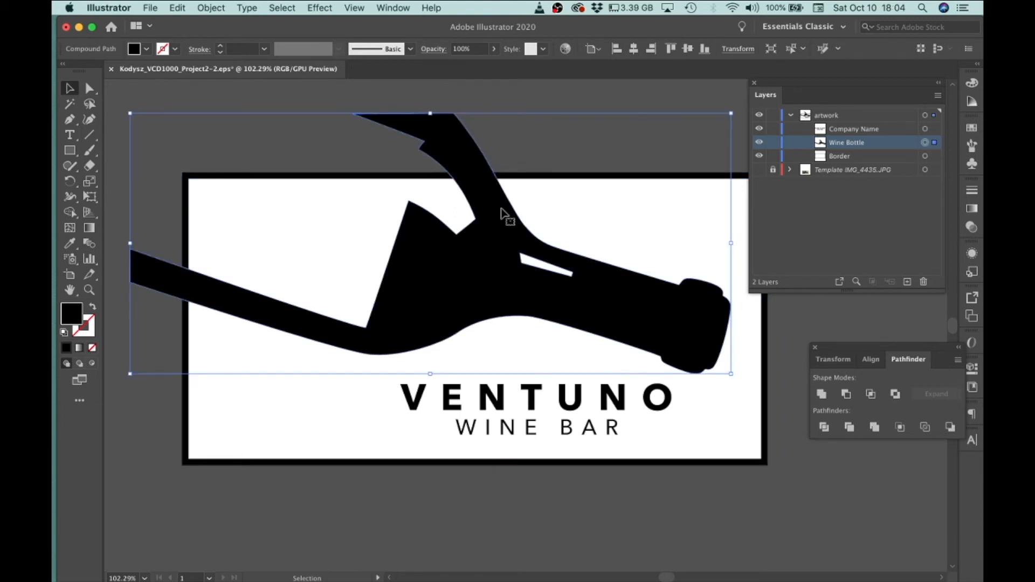
key("super+c")
key("super")
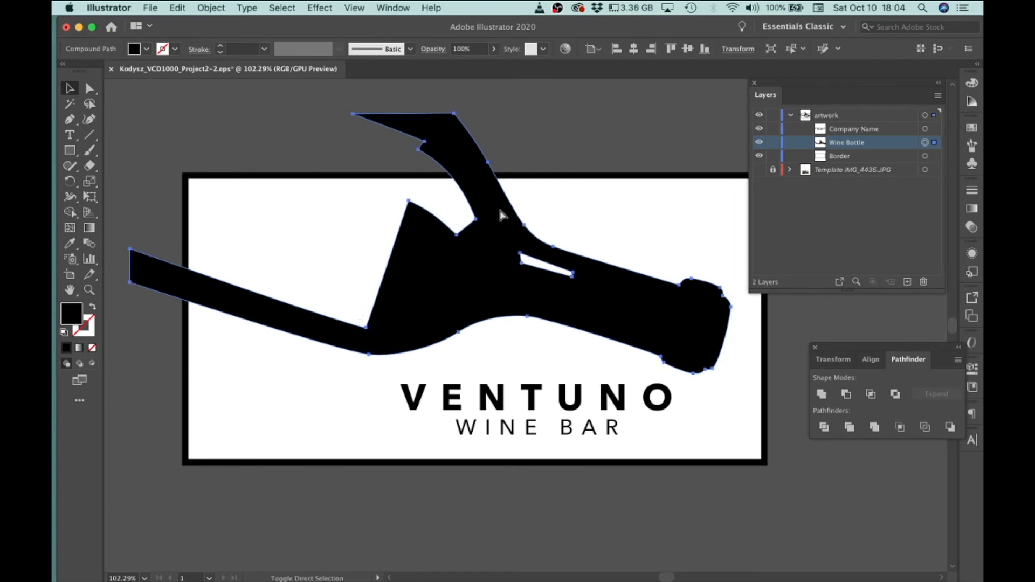
key("super+f")
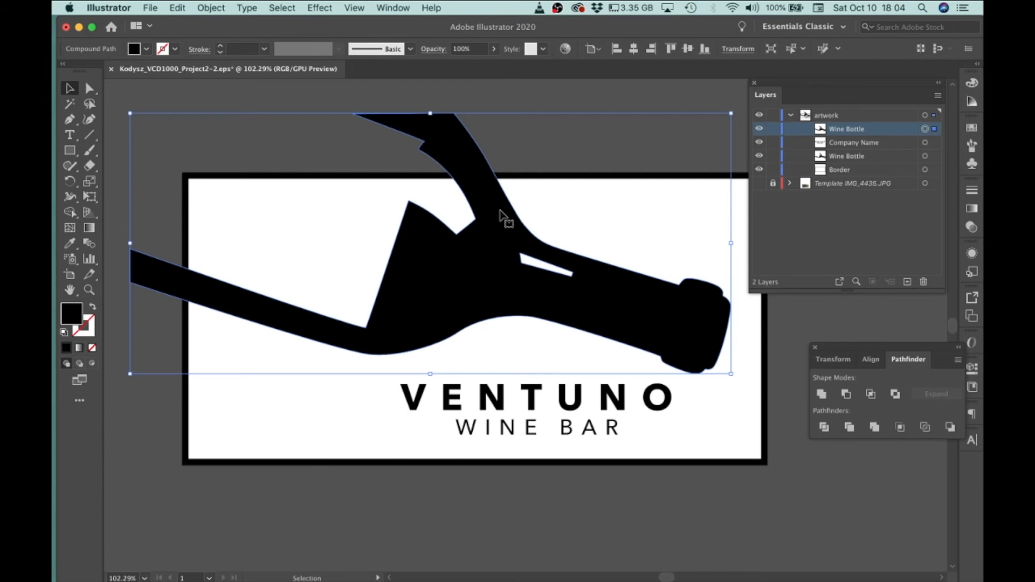
Offset the pasted wine bottle copy slightly to the right of the original, keeping its vertical position.
left_click_drag(500, 215, 536, 203)
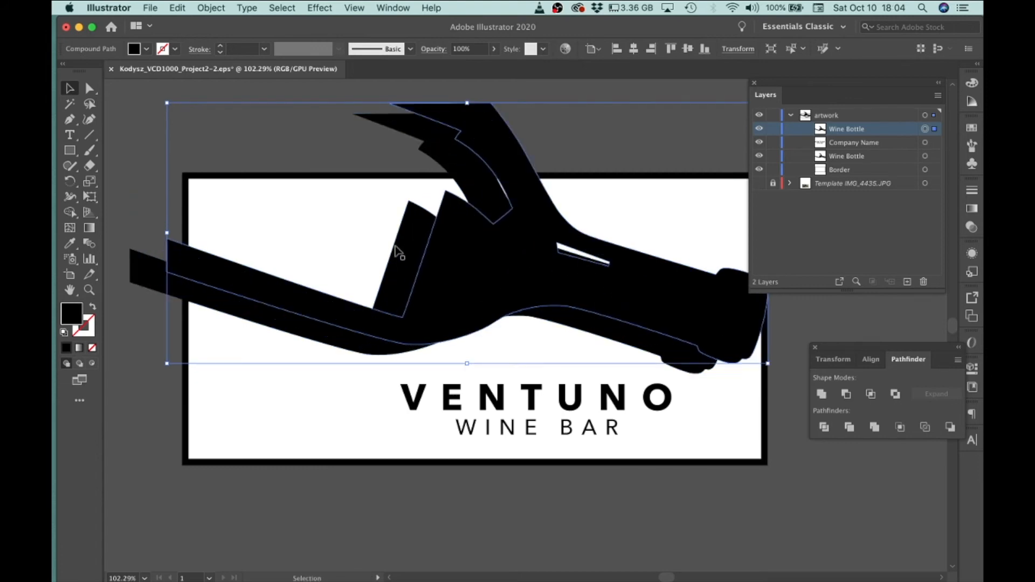
key("super+z")
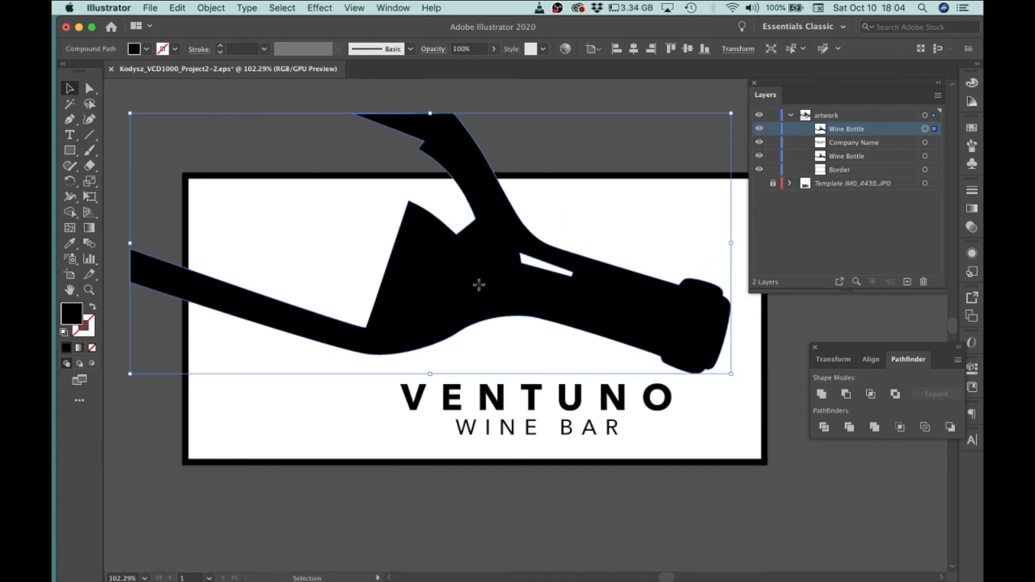
mouse_move(479, 285)
left_mouse_down()
mouse_move(522, 286)
mouse_move(487, 291)
left_mouse_up()
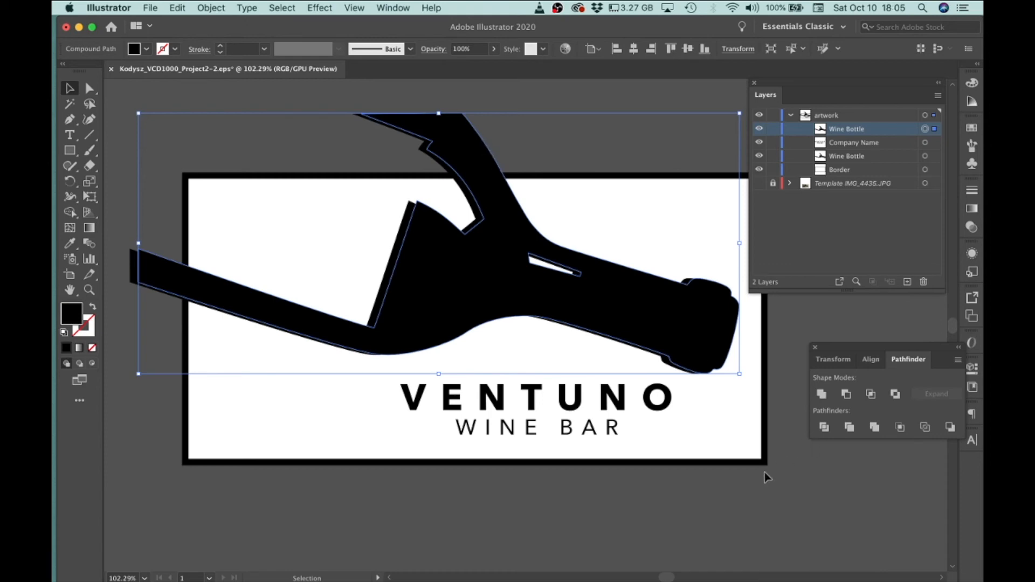
Subtract the offset wine bottle copy from the border shape with Minus Front, then test-move the cut border and undo that move.
left_click(732, 466, "shift")
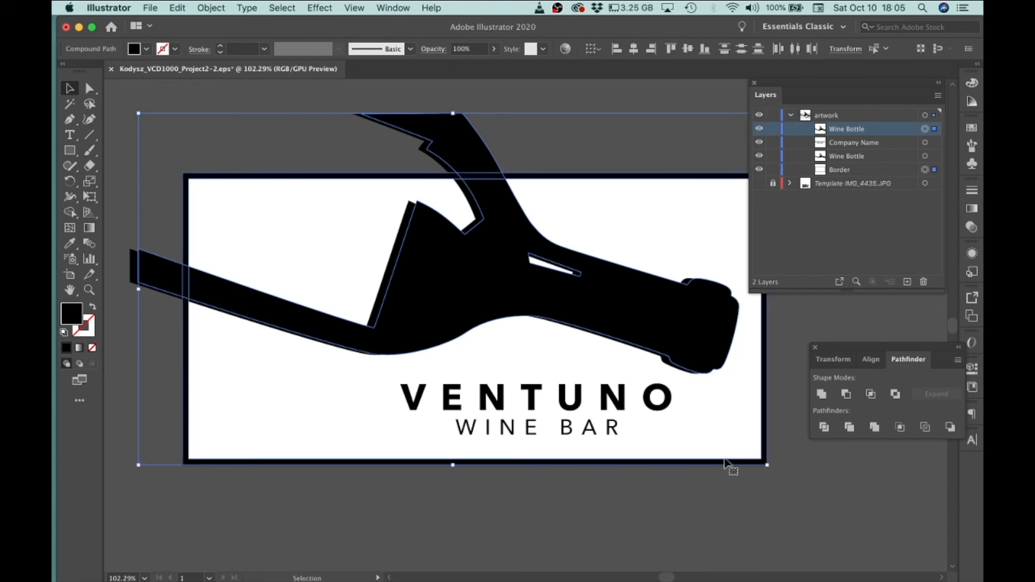
left_click(846, 395)
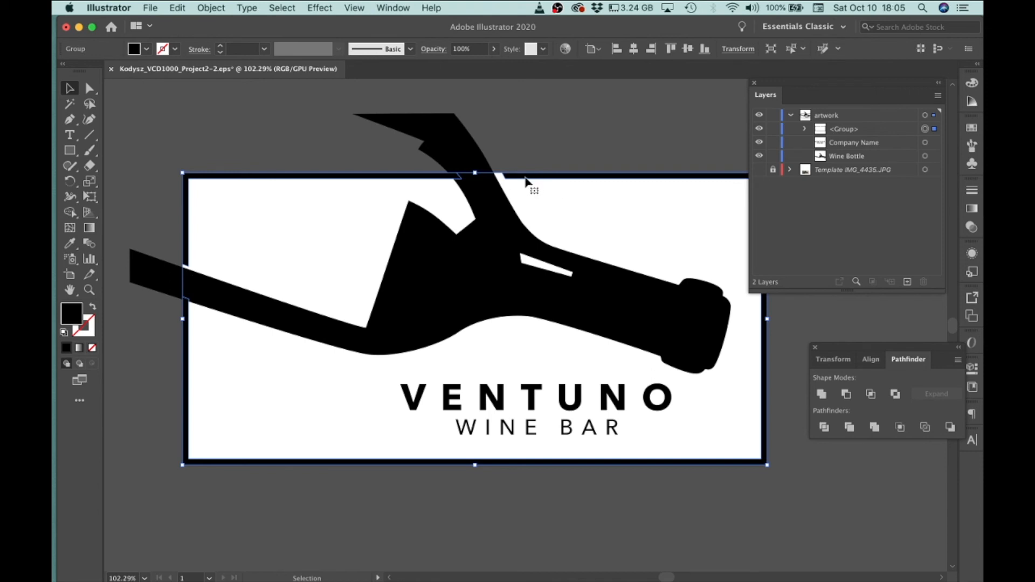
left_click_drag(412, 180, 368, 137)
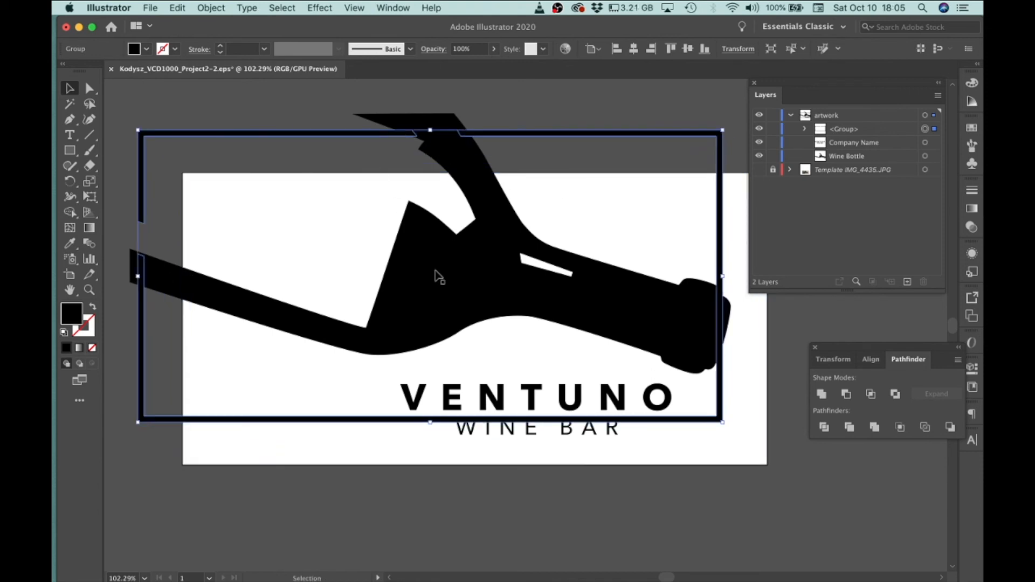
key("super+z")
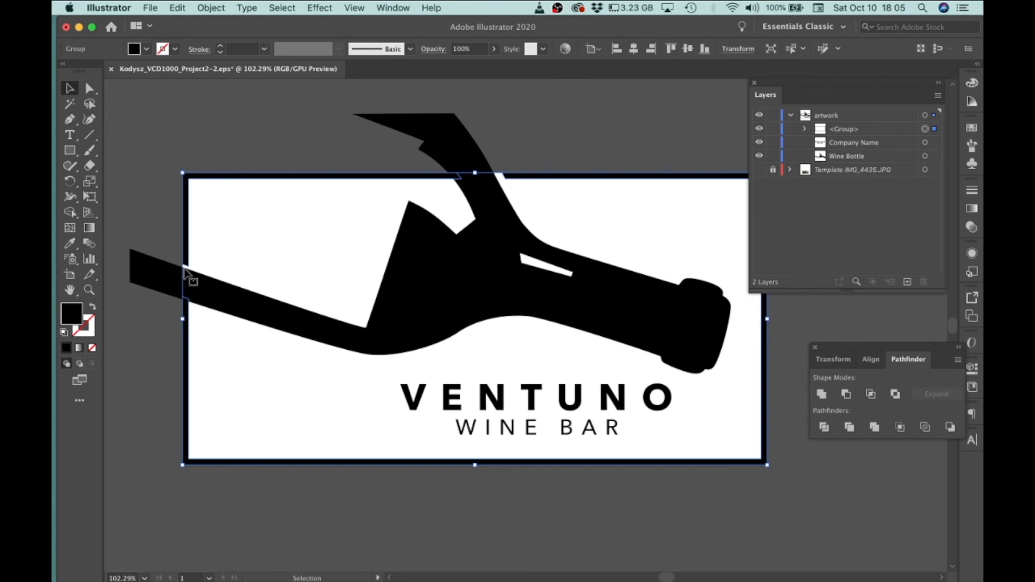
Ungroup the cut border and delete its separate upper-left corner piece.
right_click(561, 180)
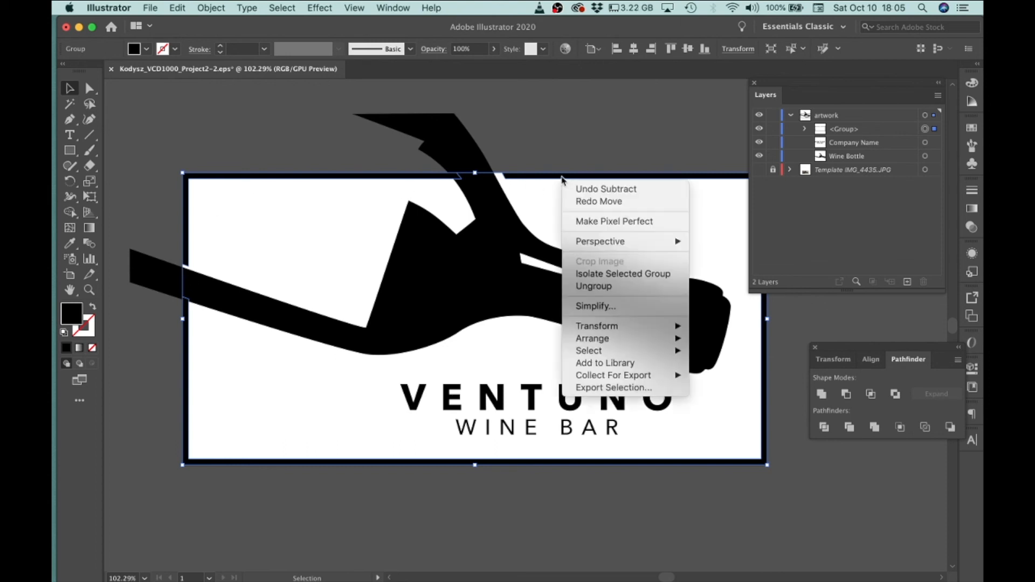
left_click(591, 286)
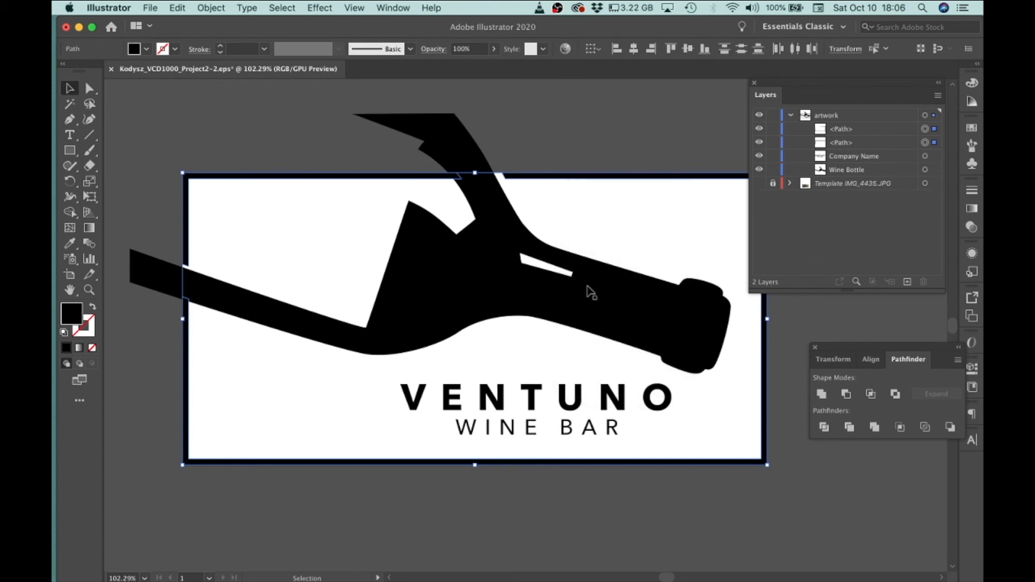
left_click(586, 145)
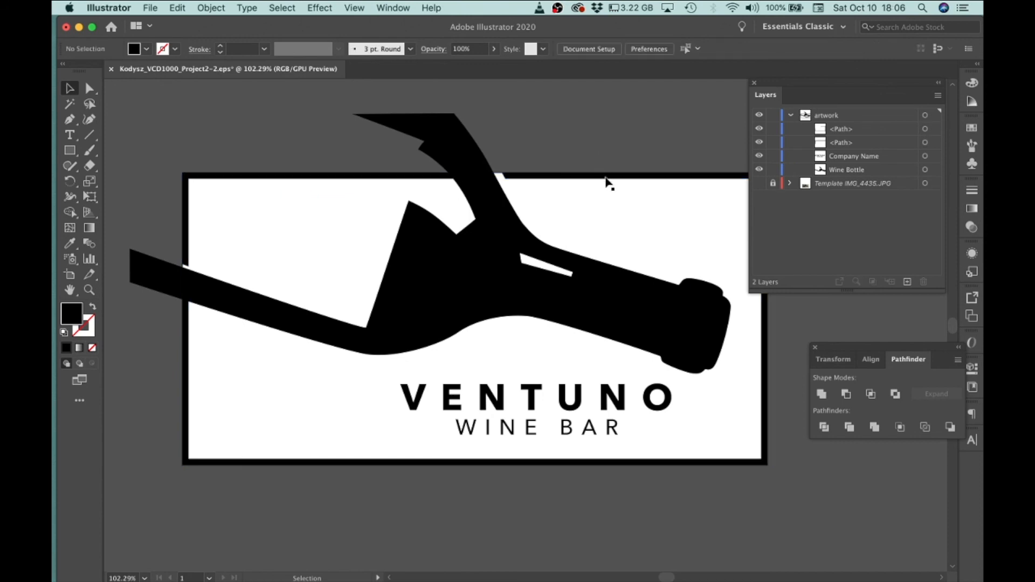
left_click(215, 180)
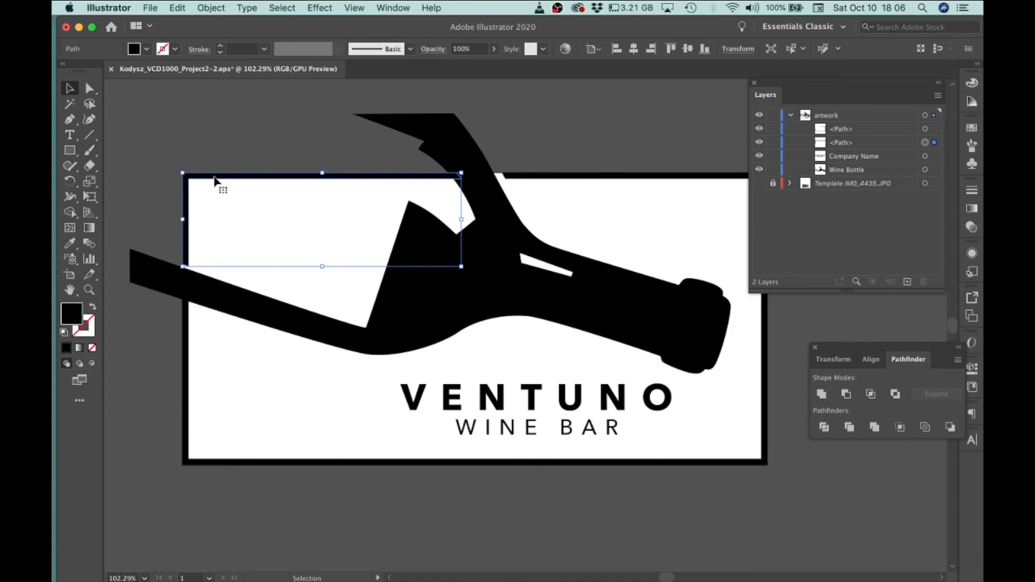
key("Delete")
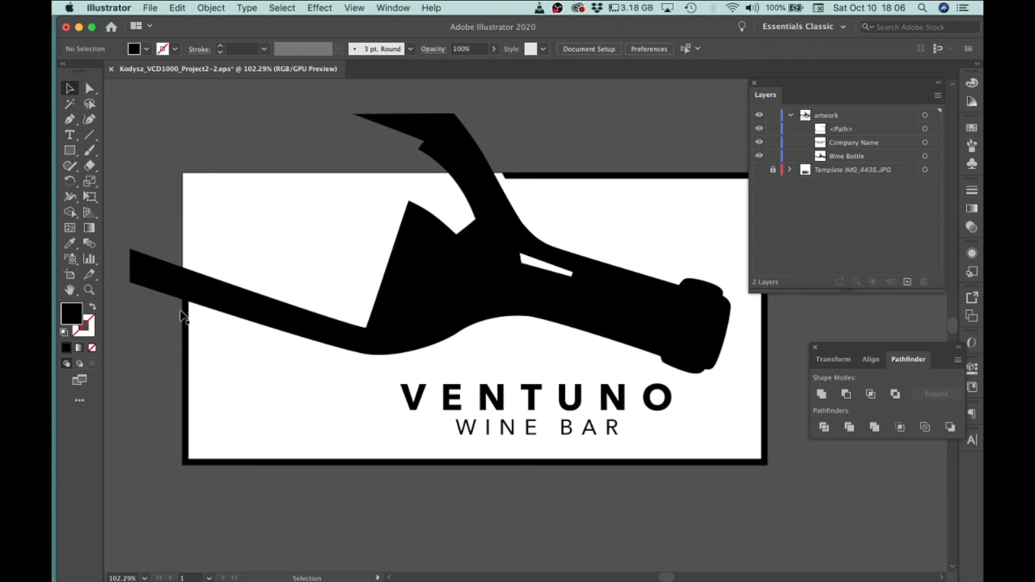
Paste another copy of the wine bottle in front and offset it slightly downward from the original, keeping its horizontal position.
key("super")
key("super+f")
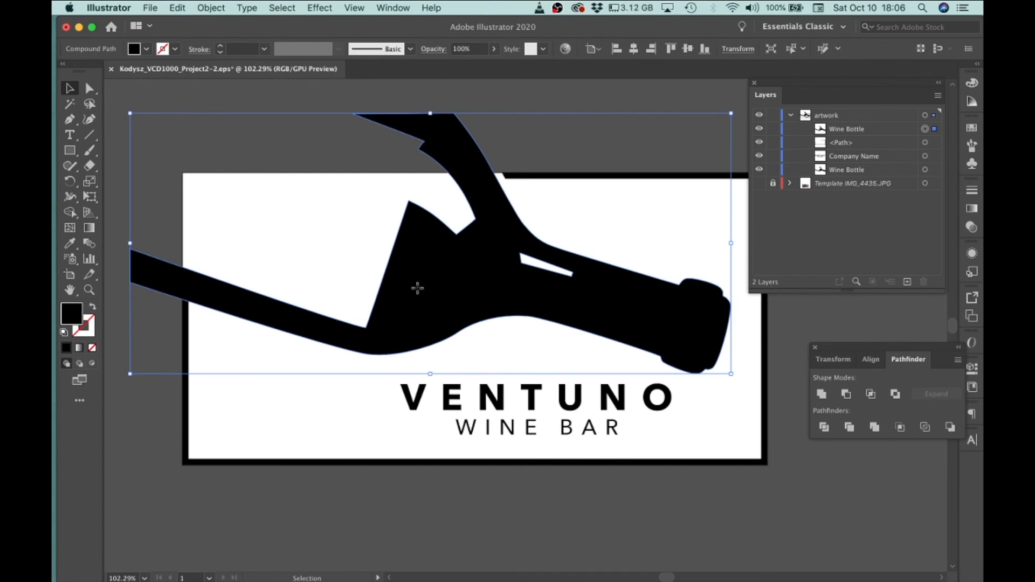
left_click_drag(417, 288, 420, 298)
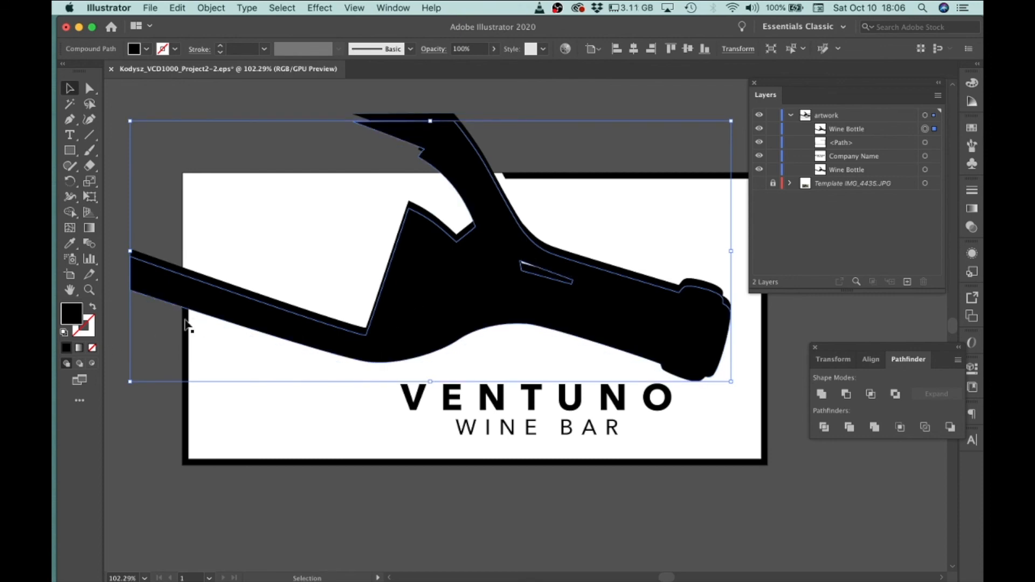
Subtract the lowered wine bottle copy from the remaining border path with Minus Front and deselect the result.
left_click(280, 463, "shift")
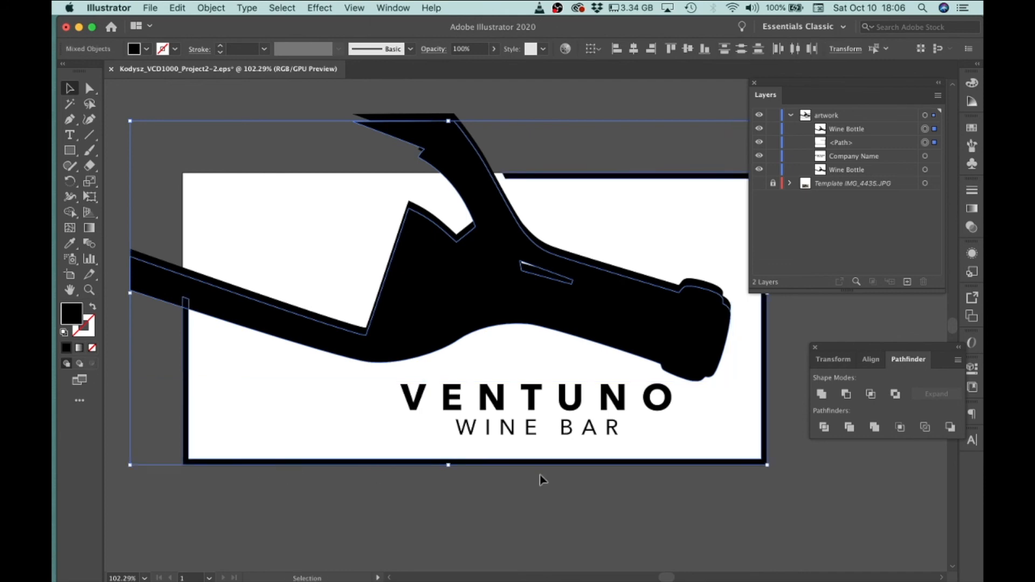
left_click(846, 395)
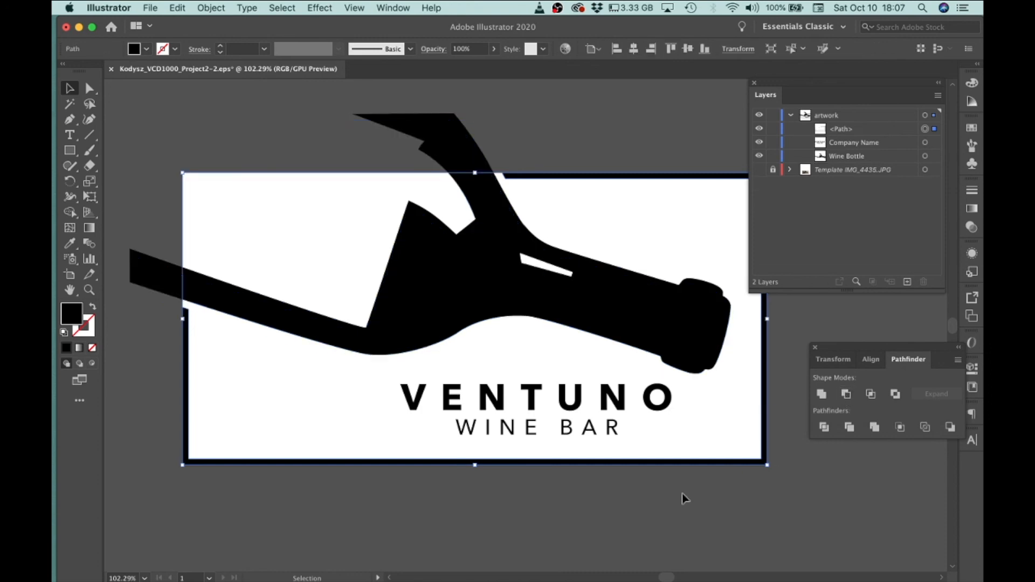
left_click(664, 510)
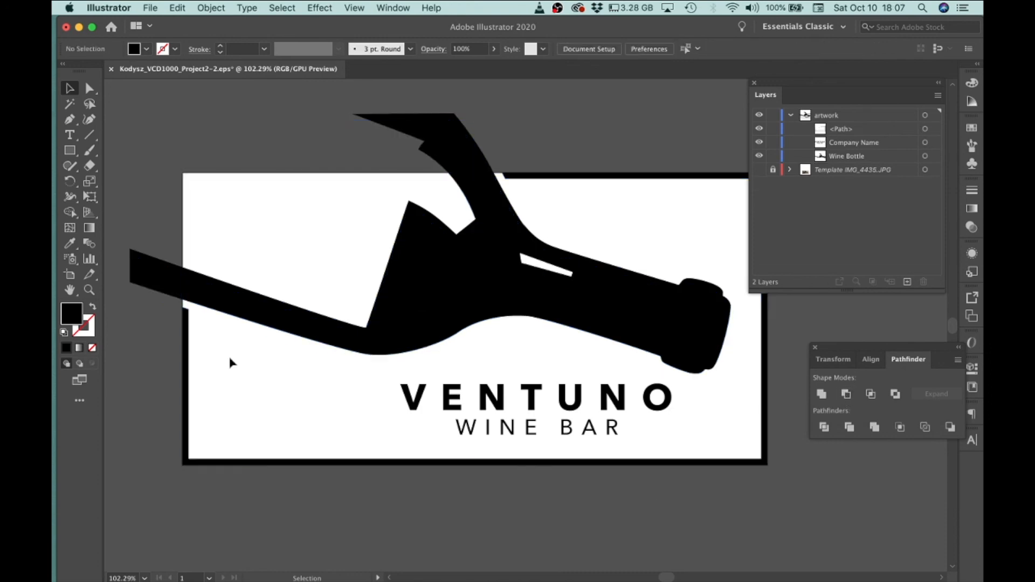